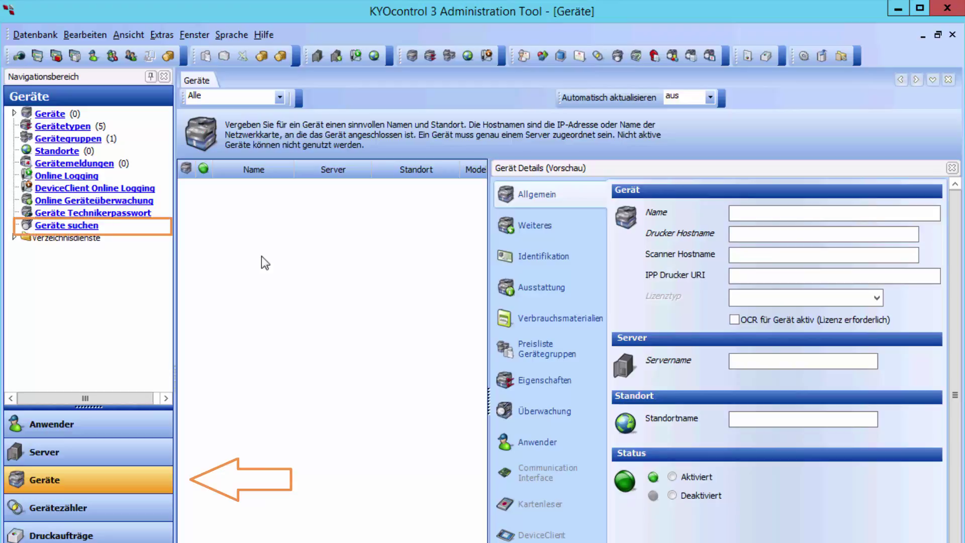
Step: Open the device search and scan the network for all devices without specifying an address range
click(67, 224)
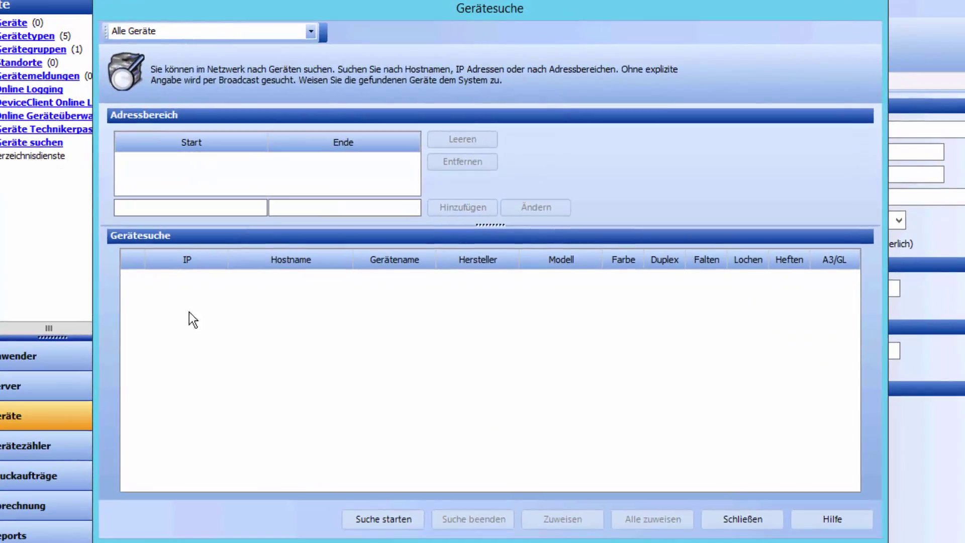
click(379, 517)
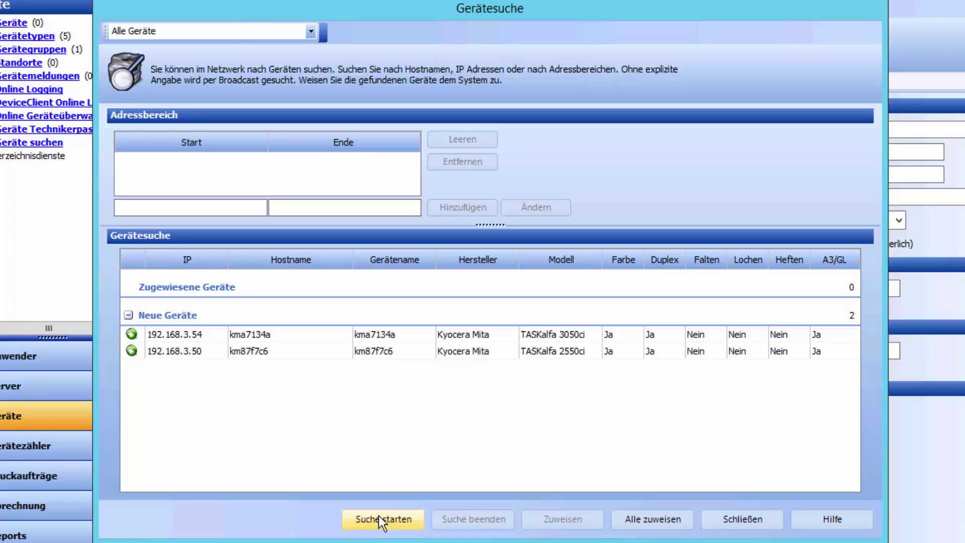
Step: Add the address range 192.168.115.1 to 192.168.115.140 and search it for devices
click(194, 203)
text(192)
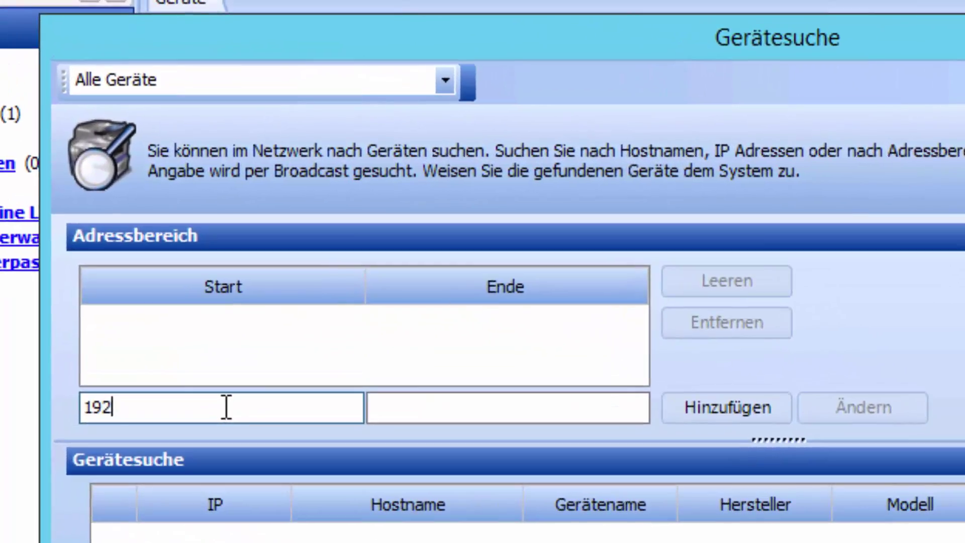
text(.168.11)
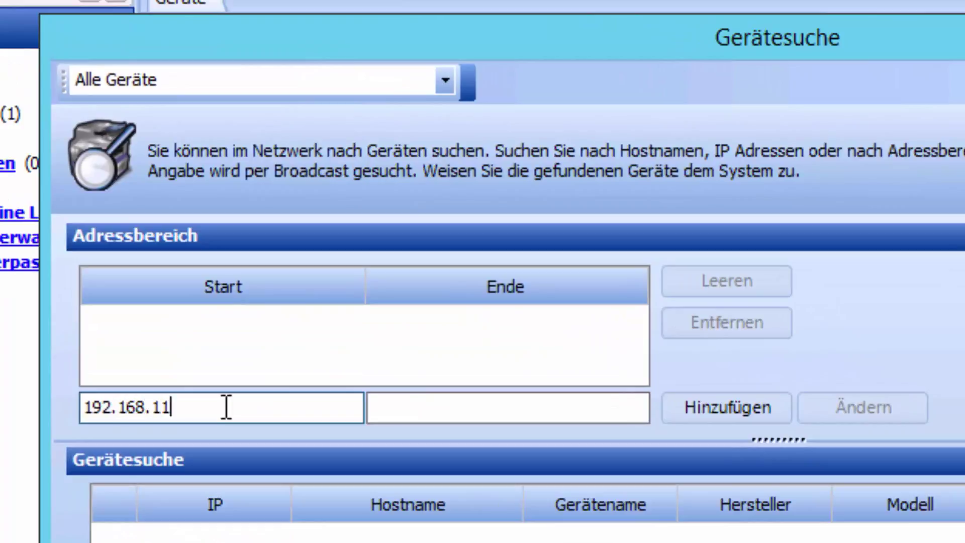
text(5.1)
key(Tab)
text(192.1)
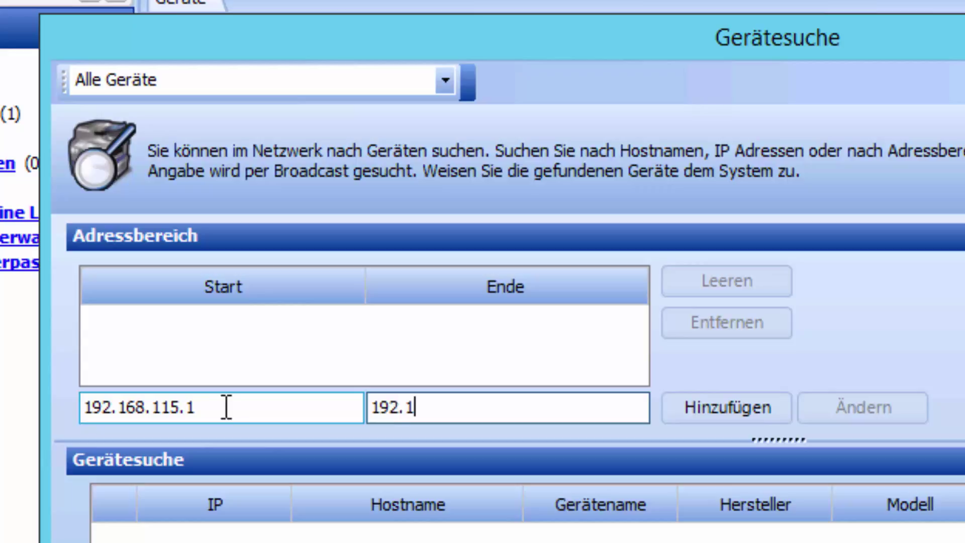
text(68.115)
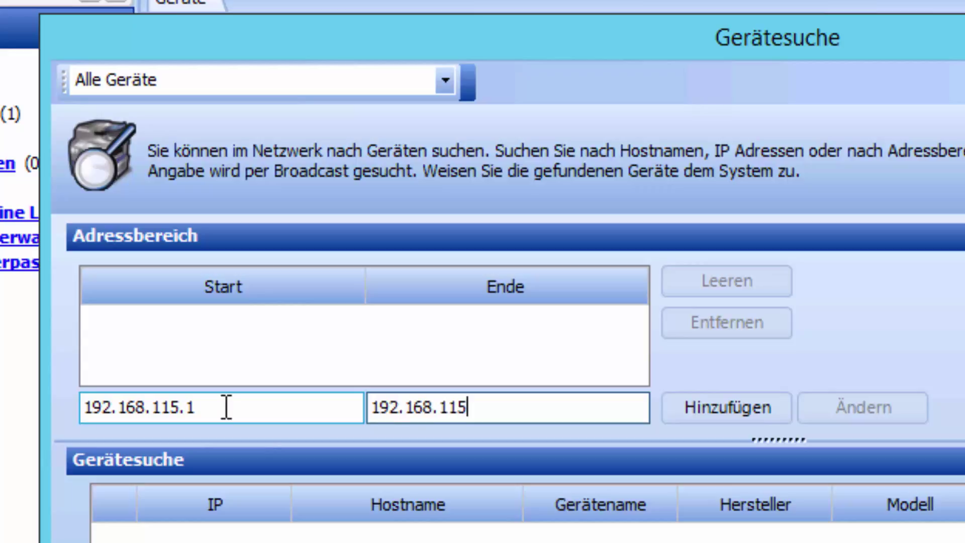
text(.140)
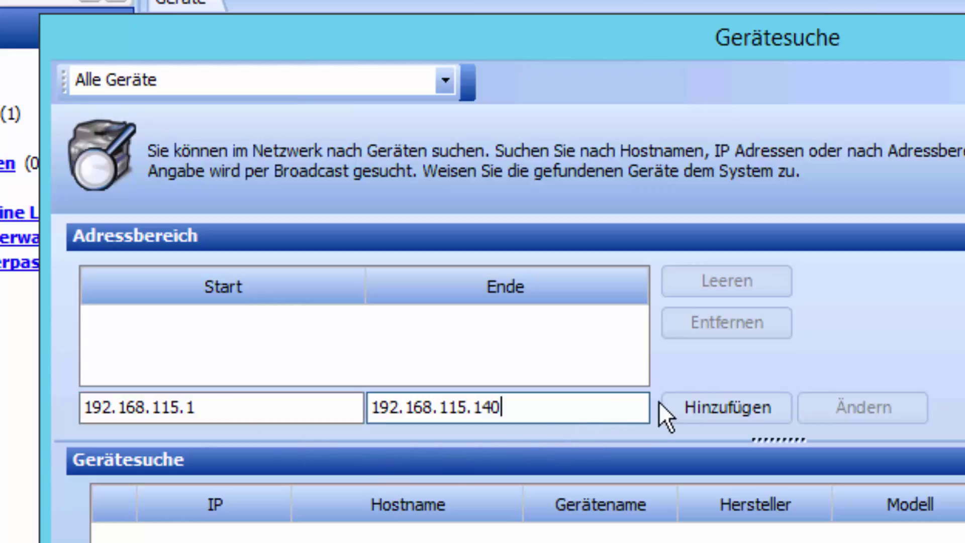
click(692, 402)
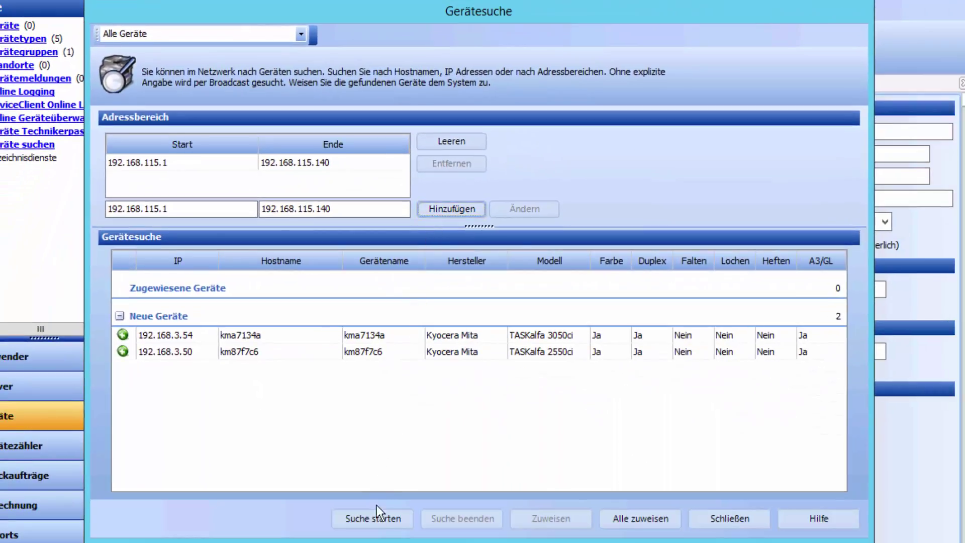
click(375, 523)
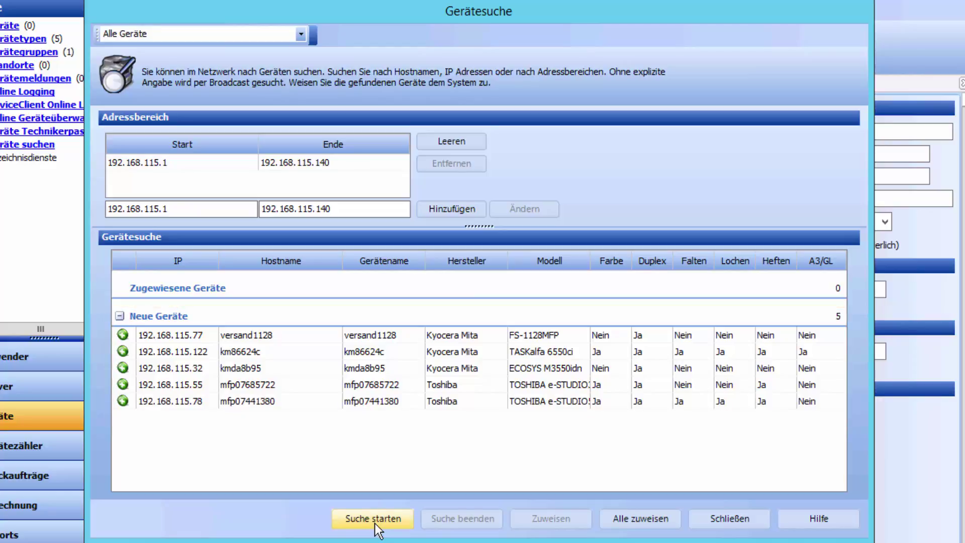
Step: Start assigning the ECOSYS M3550idn at 192.168.115.32 and display the settings of the existing device type MFP B/W
click(315, 368)
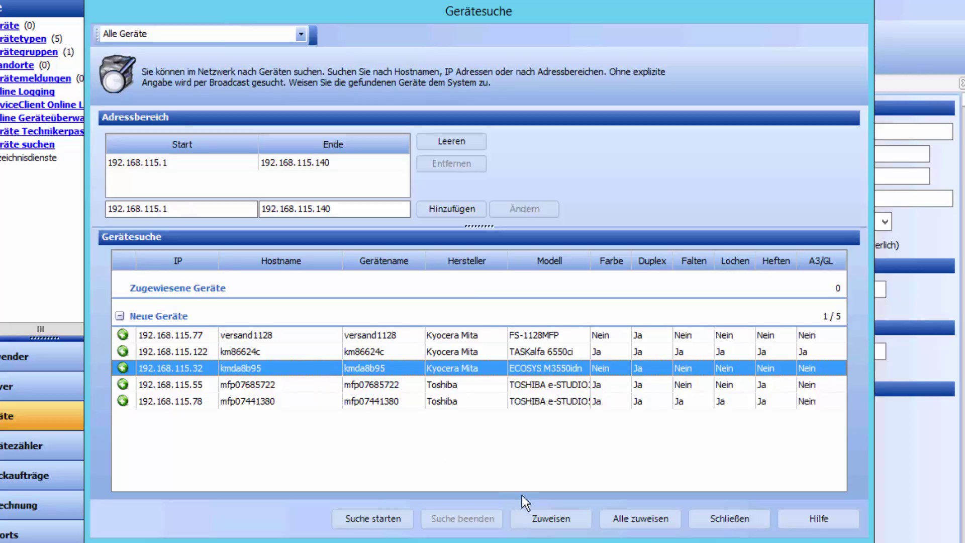
click(551, 516)
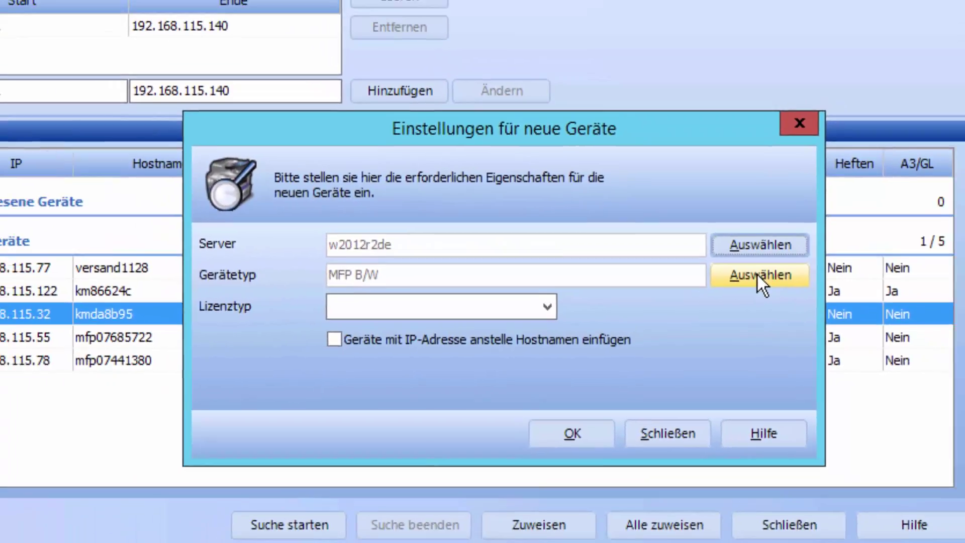
click(759, 275)
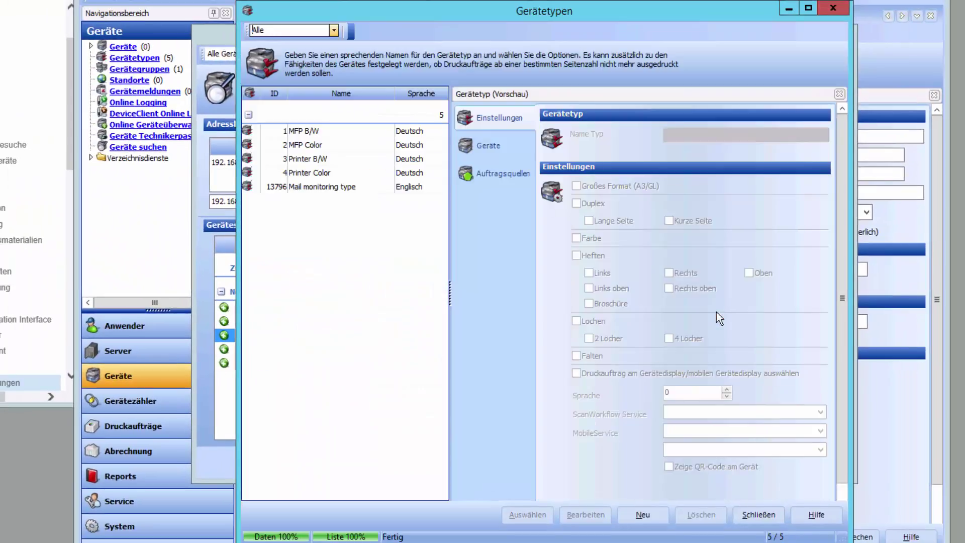
click(366, 130)
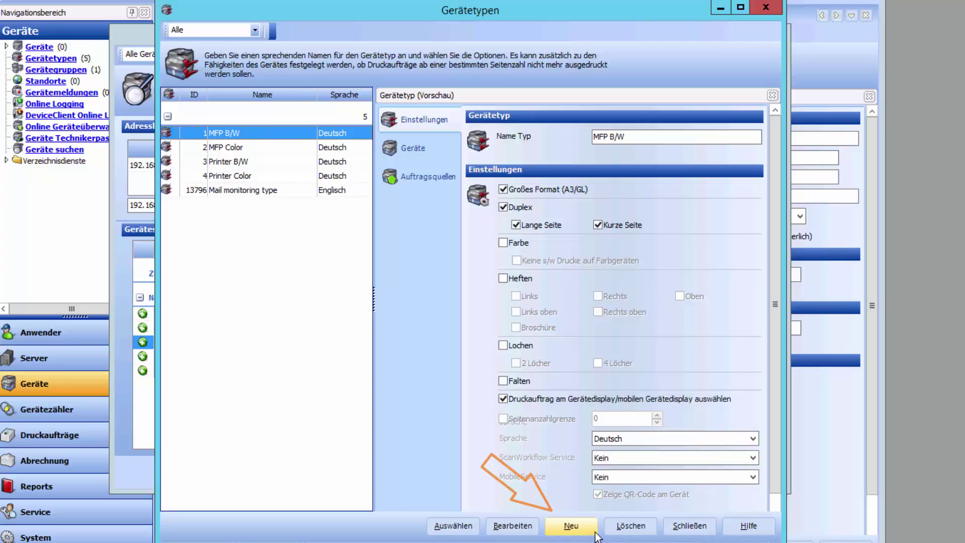
Step: Create a new device type named "MFP B/W A4" with duplex enabled for both Lange Seite and Kurze Seite
click(592, 530)
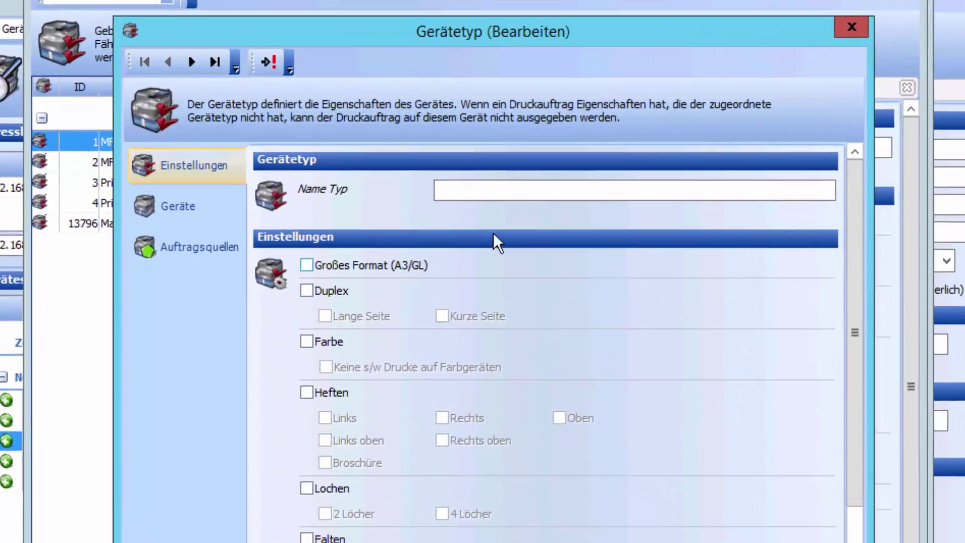
click(483, 192)
text(MFP)
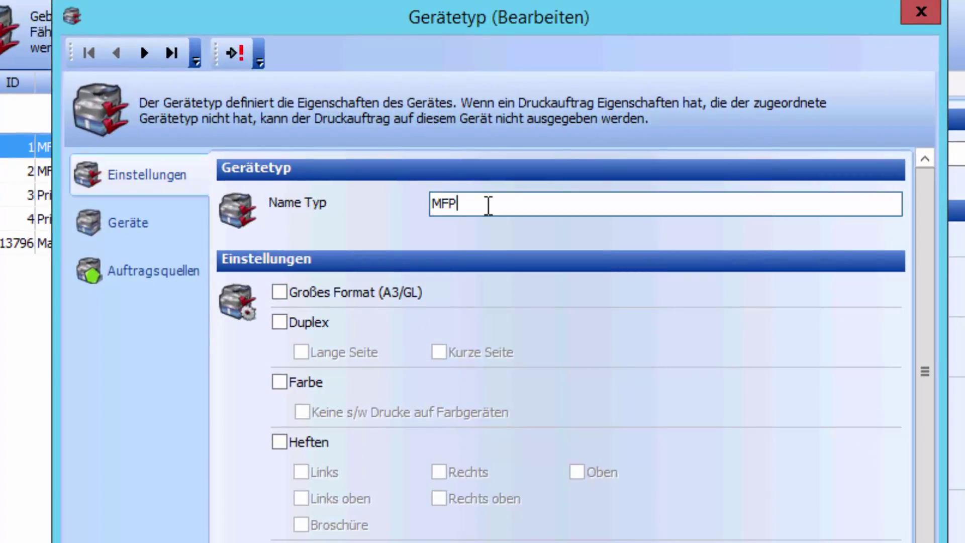
text( B/W A4)
click(282, 320)
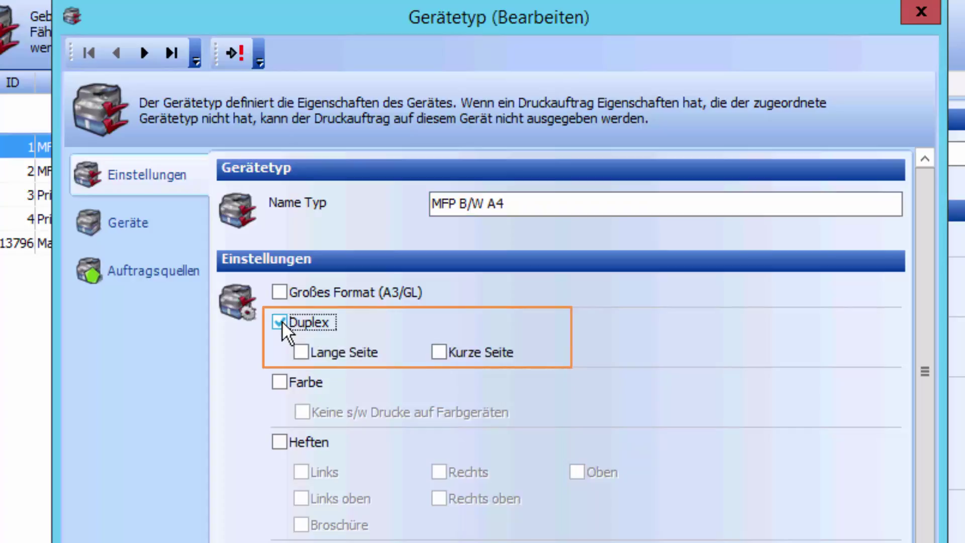
click(300, 353)
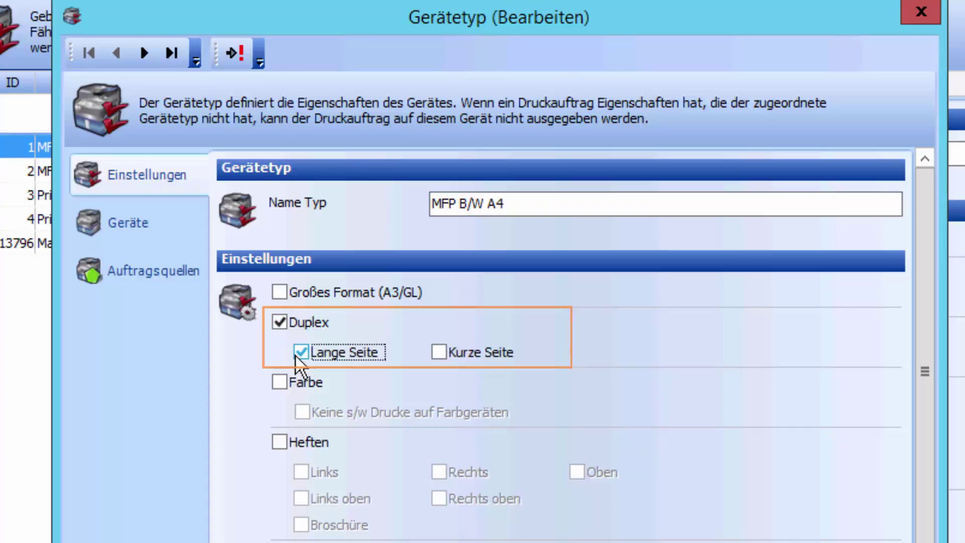
click(439, 352)
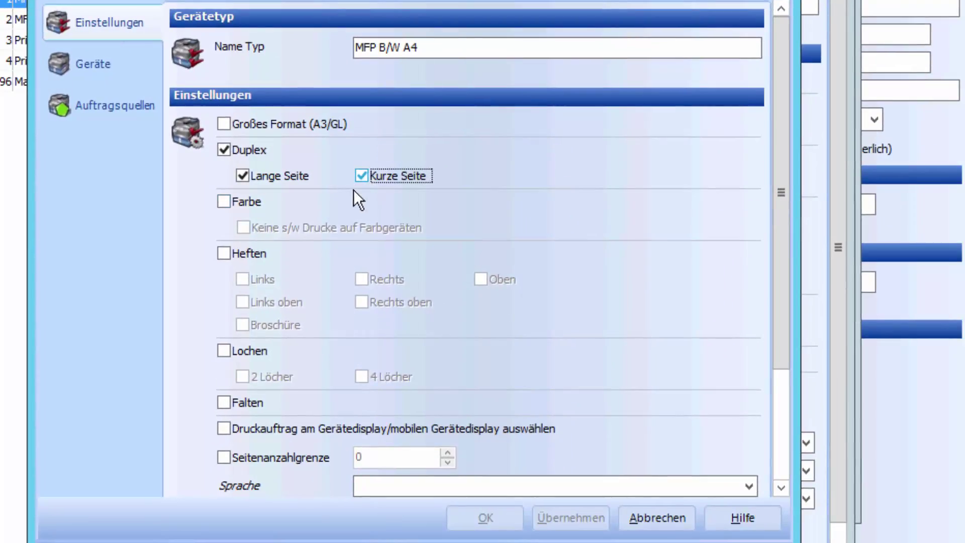
Step: Enable print job selection at the device display, set the device type's language to Deutsch, and save it
click(223, 431)
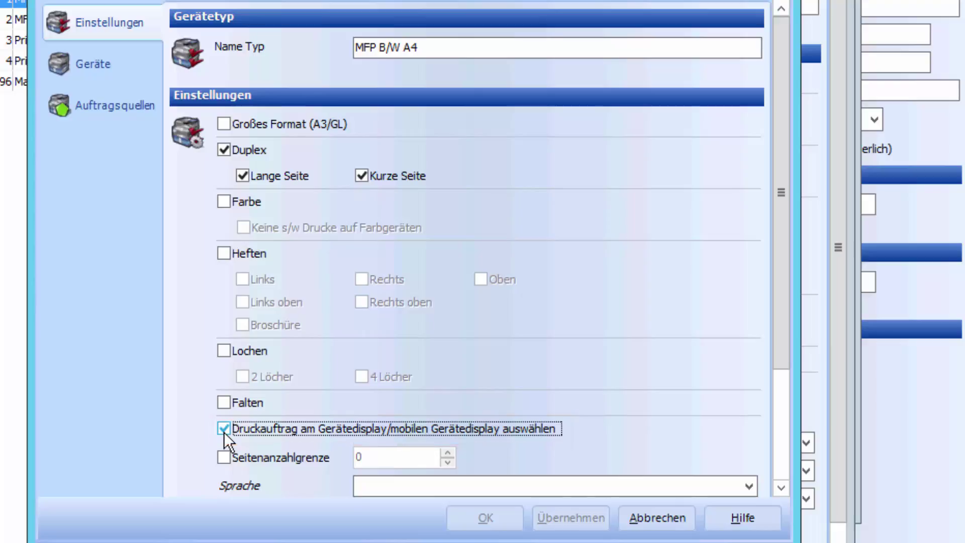
scroll(782, 482, down, 5)
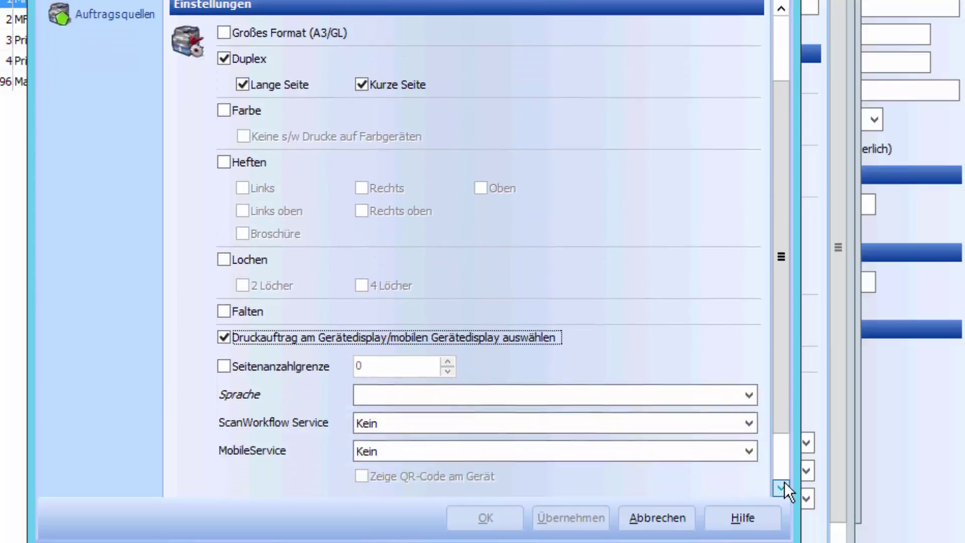
click(670, 352)
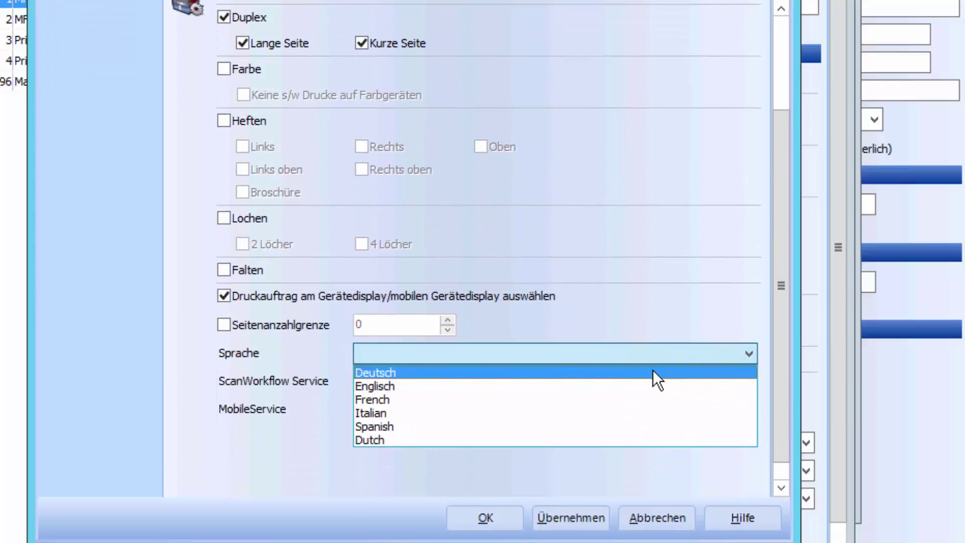
click(652, 369)
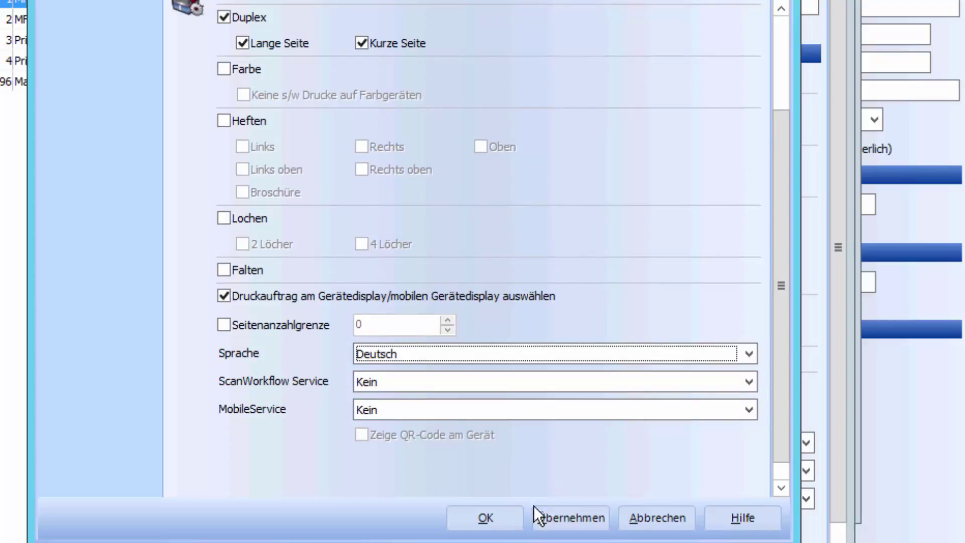
click(518, 516)
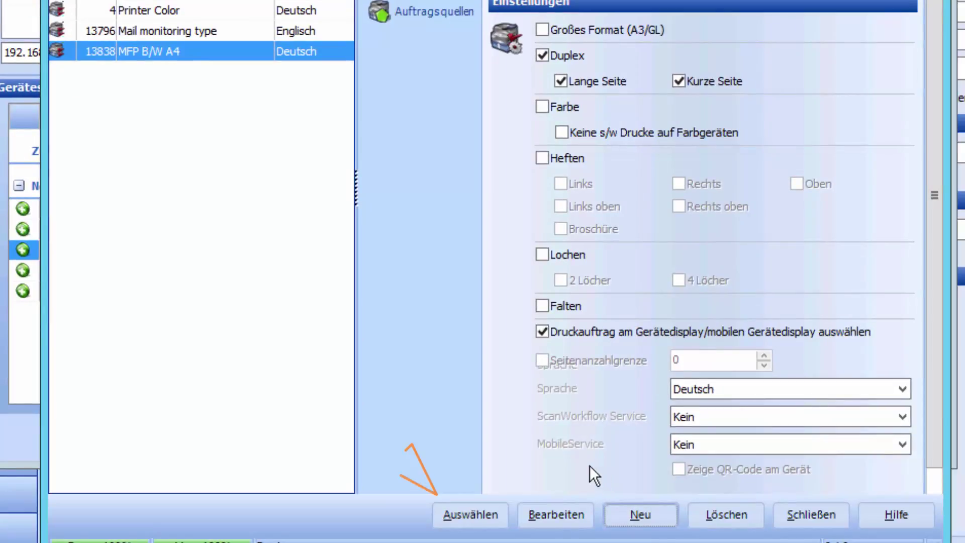
Step: Assign the device with type MFP B/W A4 and licence type Embedded Entry Device, inserting it by IP address instead of hostname
click(482, 511)
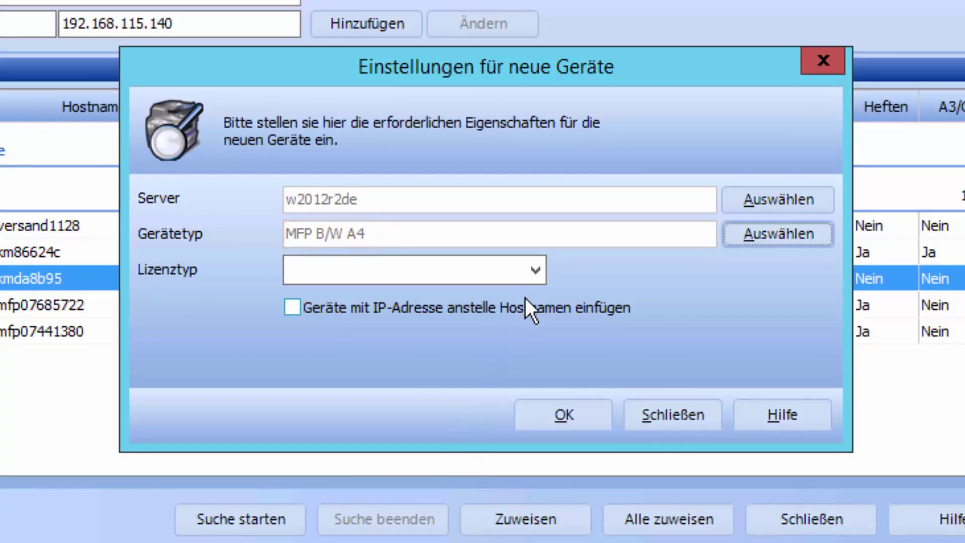
click(542, 270)
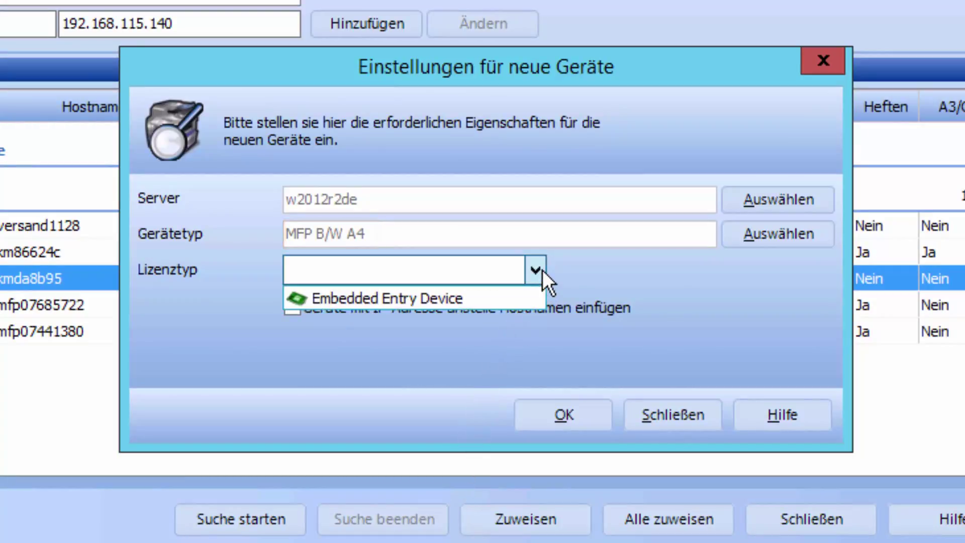
click(515, 298)
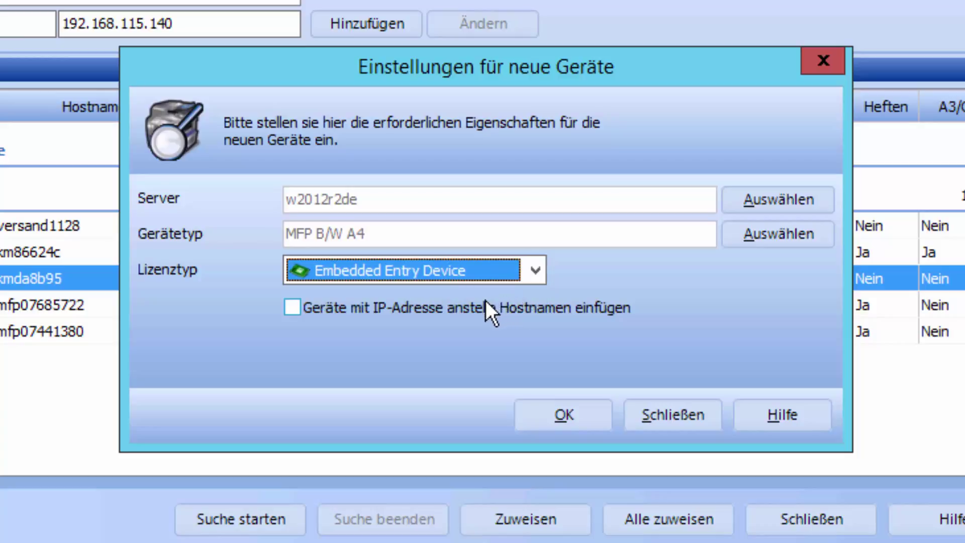
key(Tab)
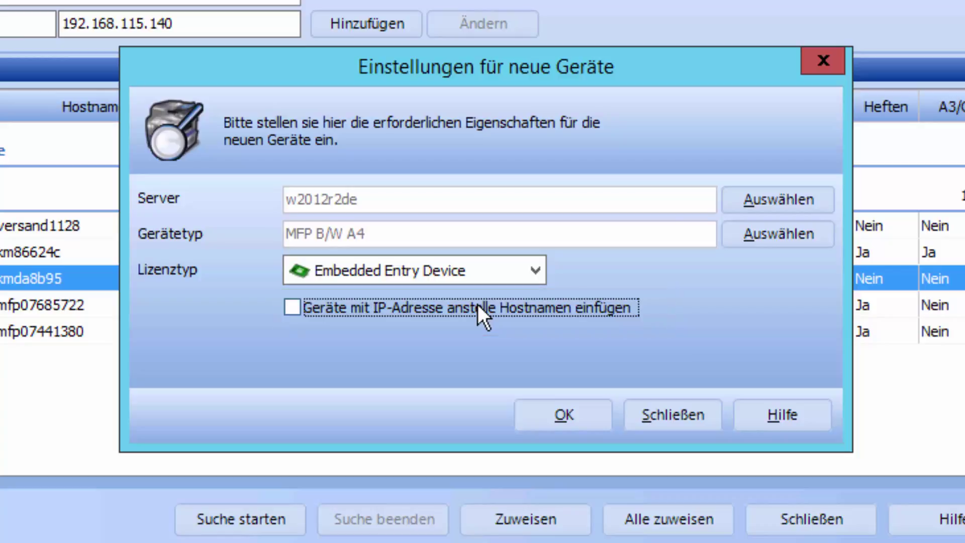
click(478, 304)
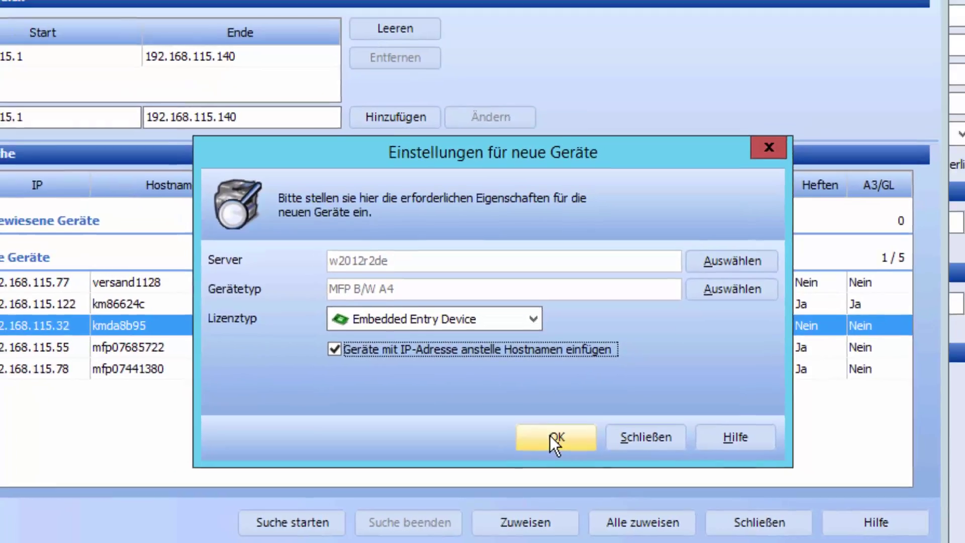
click(554, 437)
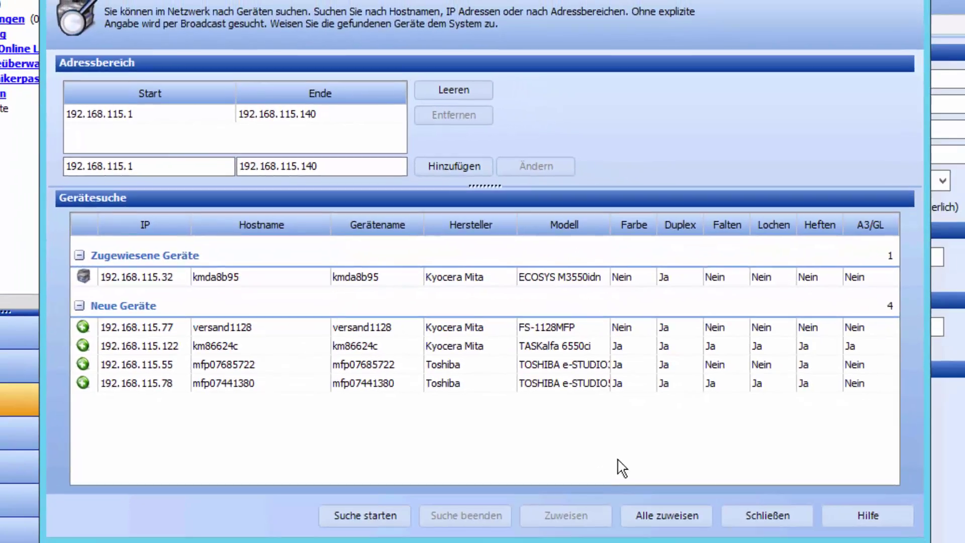
Step: Close the device search and refresh the device list
click(732, 513)
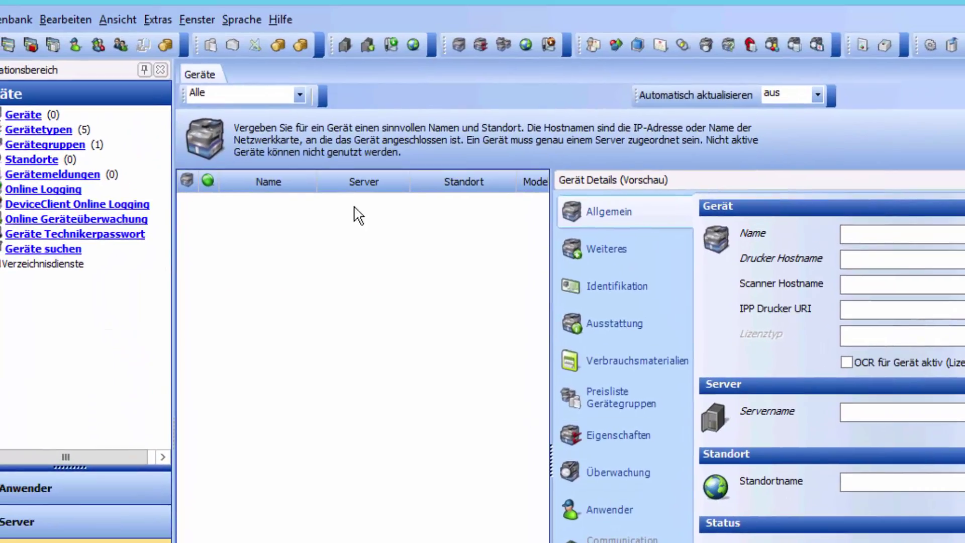
click(121, 18)
click(129, 40)
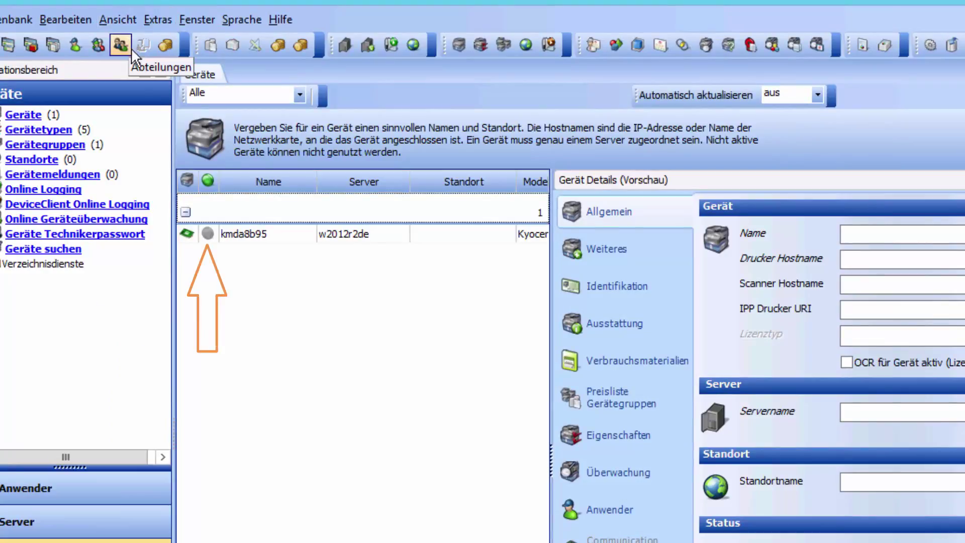
Step: Activate the device kmda8b95 and refresh the device list
click(227, 233)
right_click(227, 233)
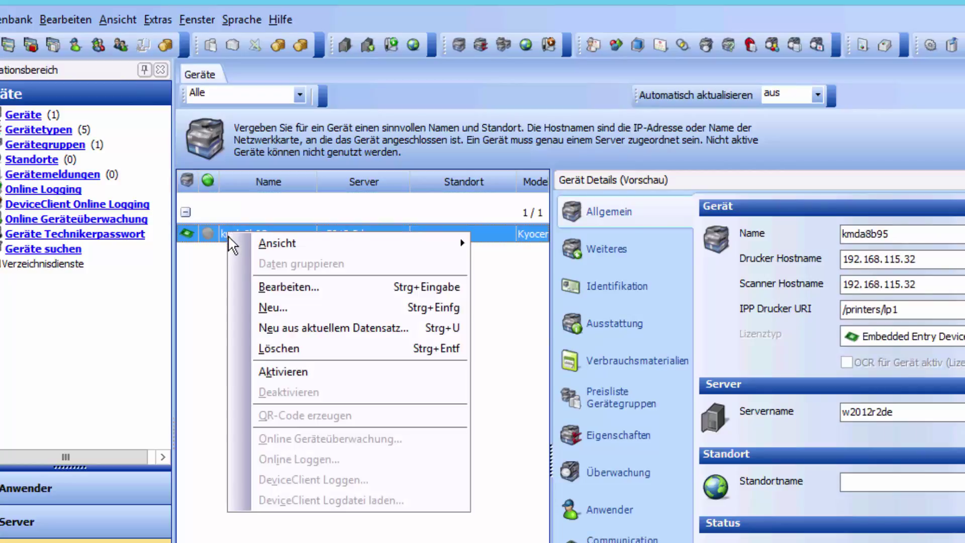
click(266, 375)
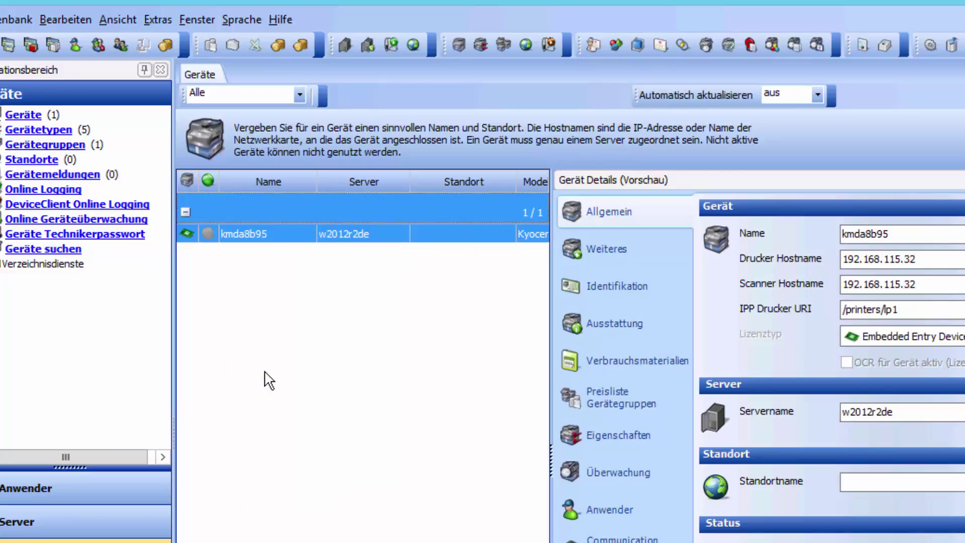
click(117, 20)
click(123, 43)
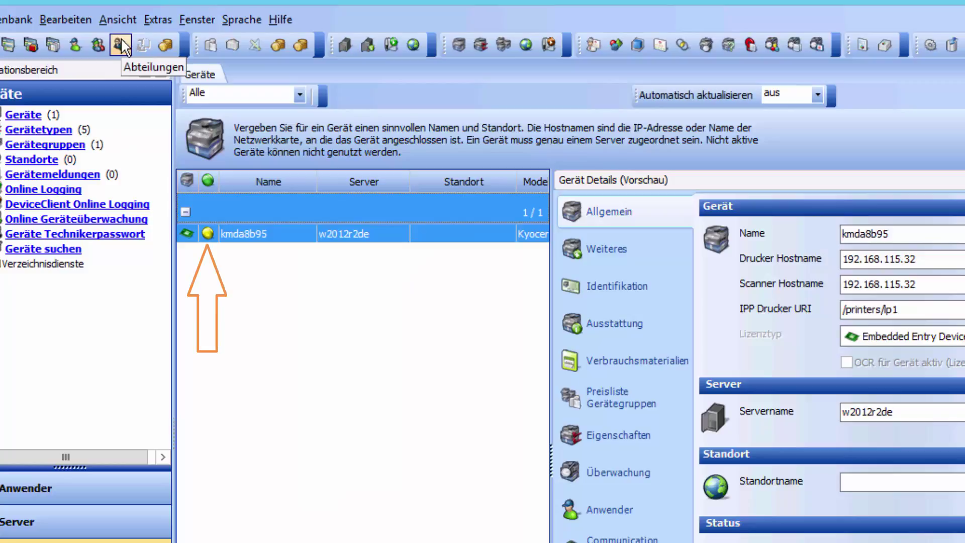